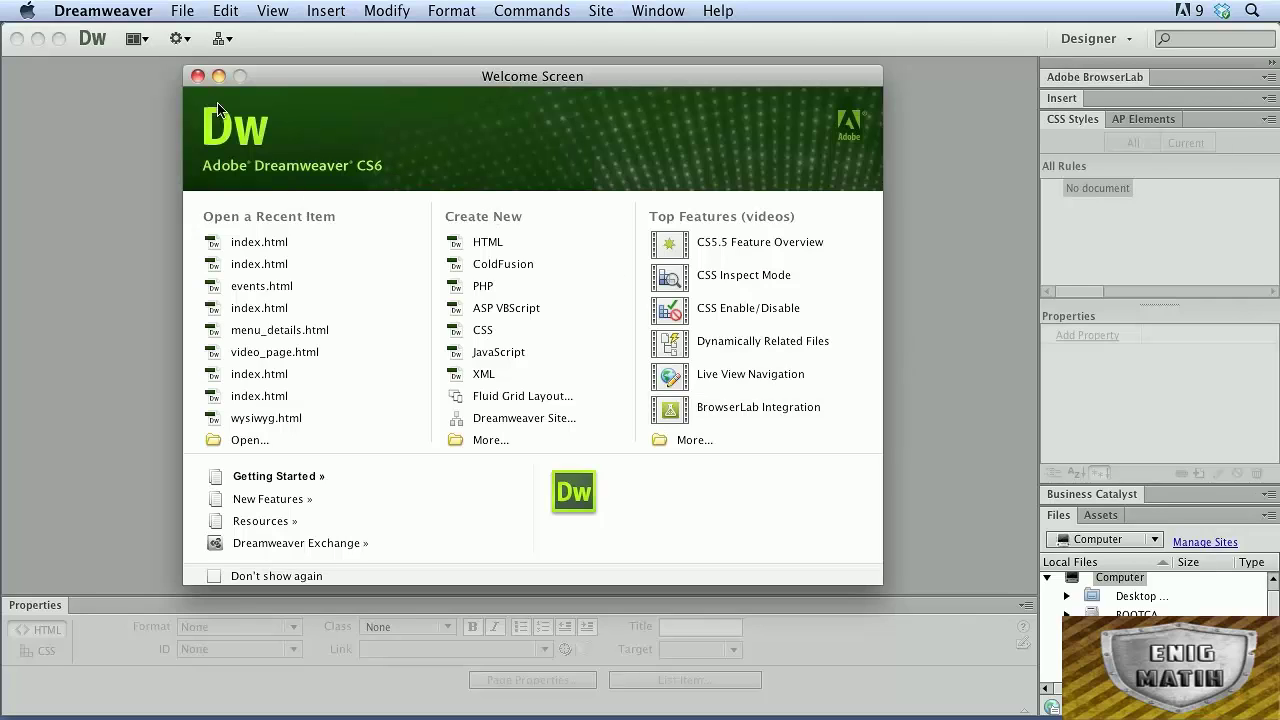
- Close the Welcome Screen and switch the workspace layout to Classic
click(197, 77)
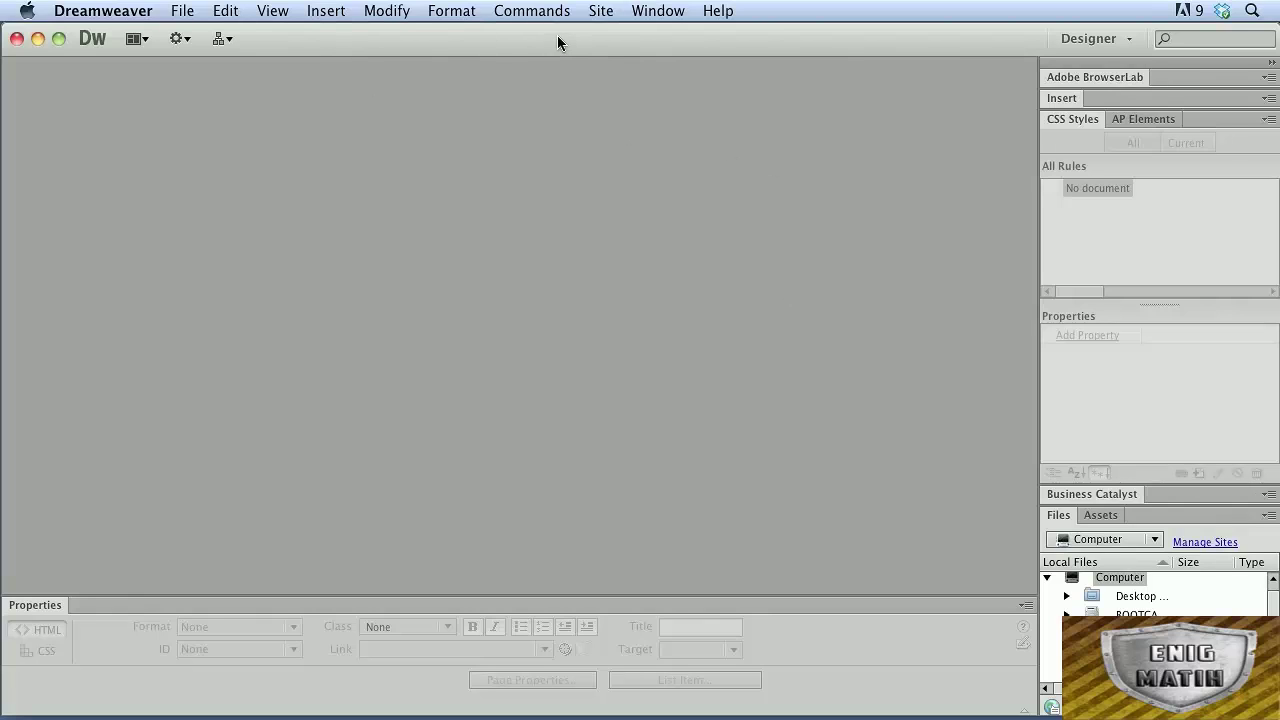
click(1129, 43)
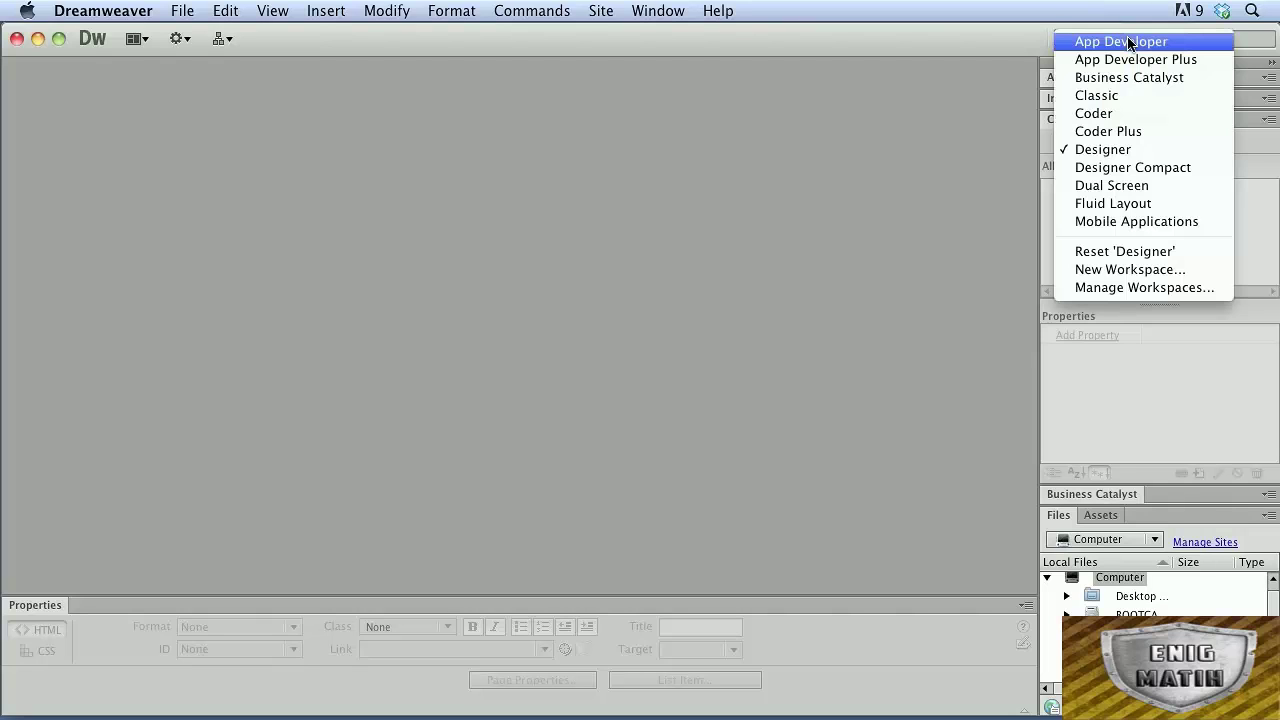
click(1121, 96)
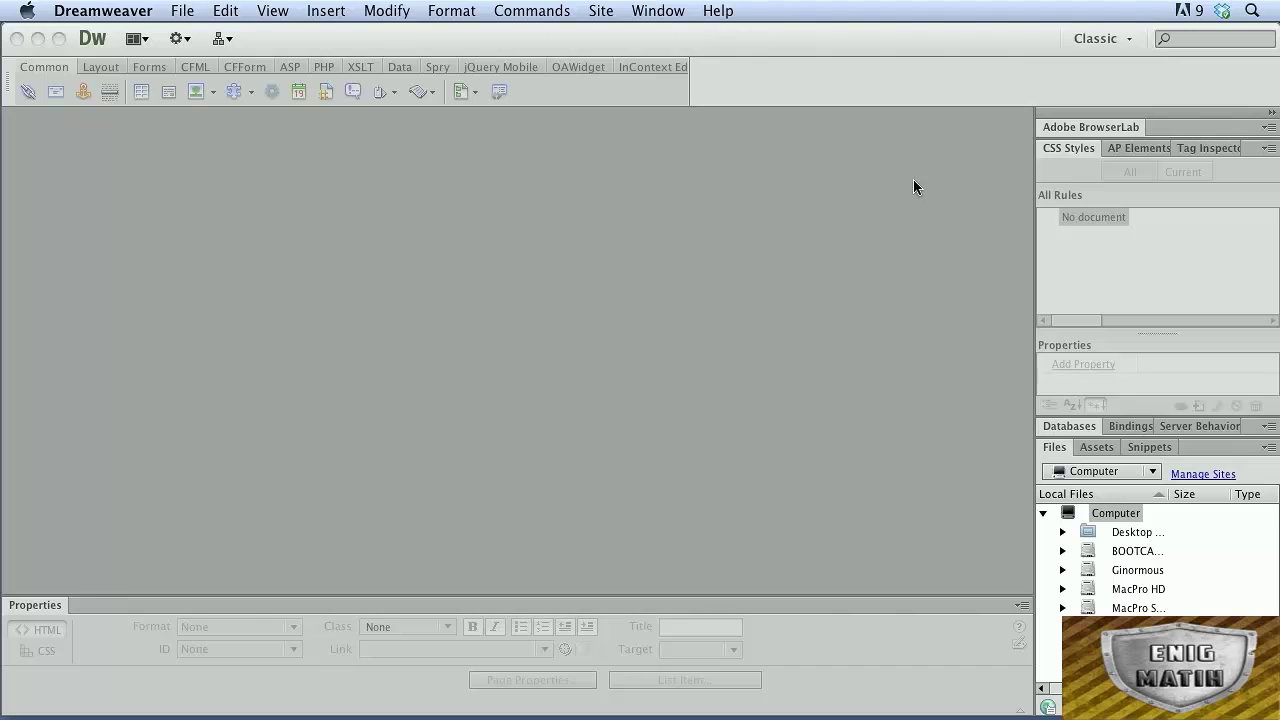
- Try the Coder Plus and Dual Screen workspace layouts and return to the Designer workspace
click(1128, 42)
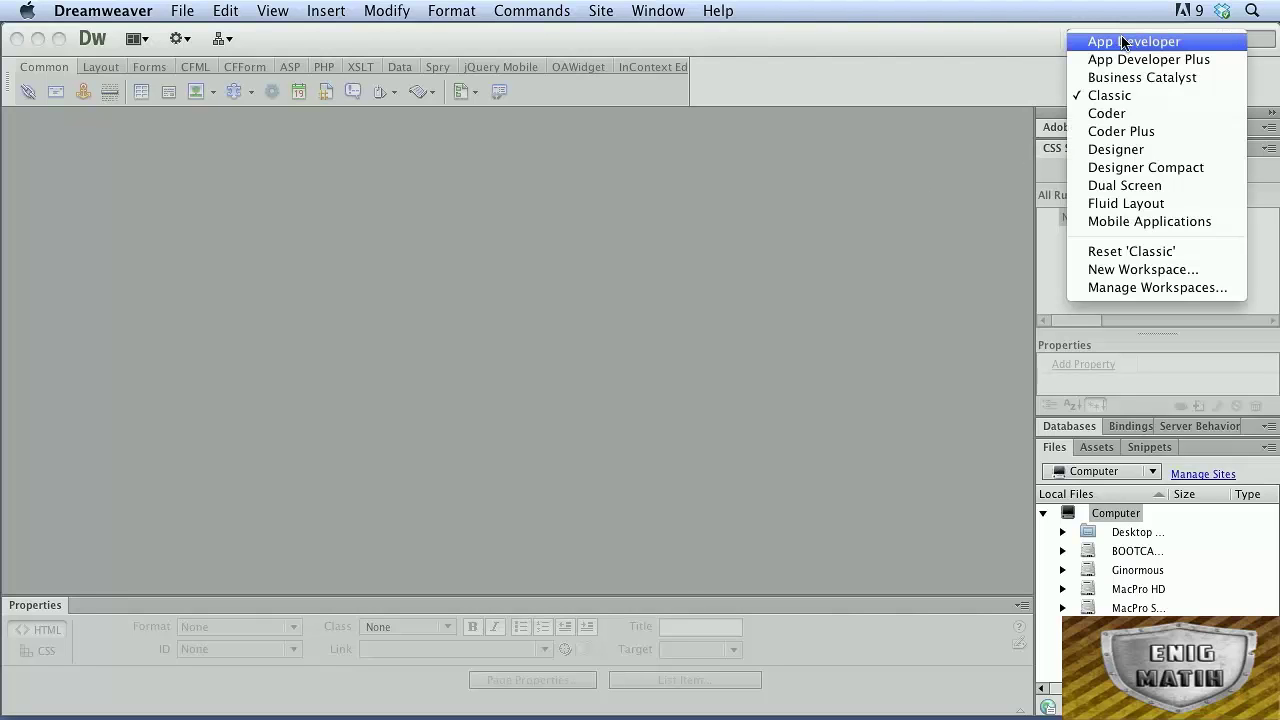
click(1147, 132)
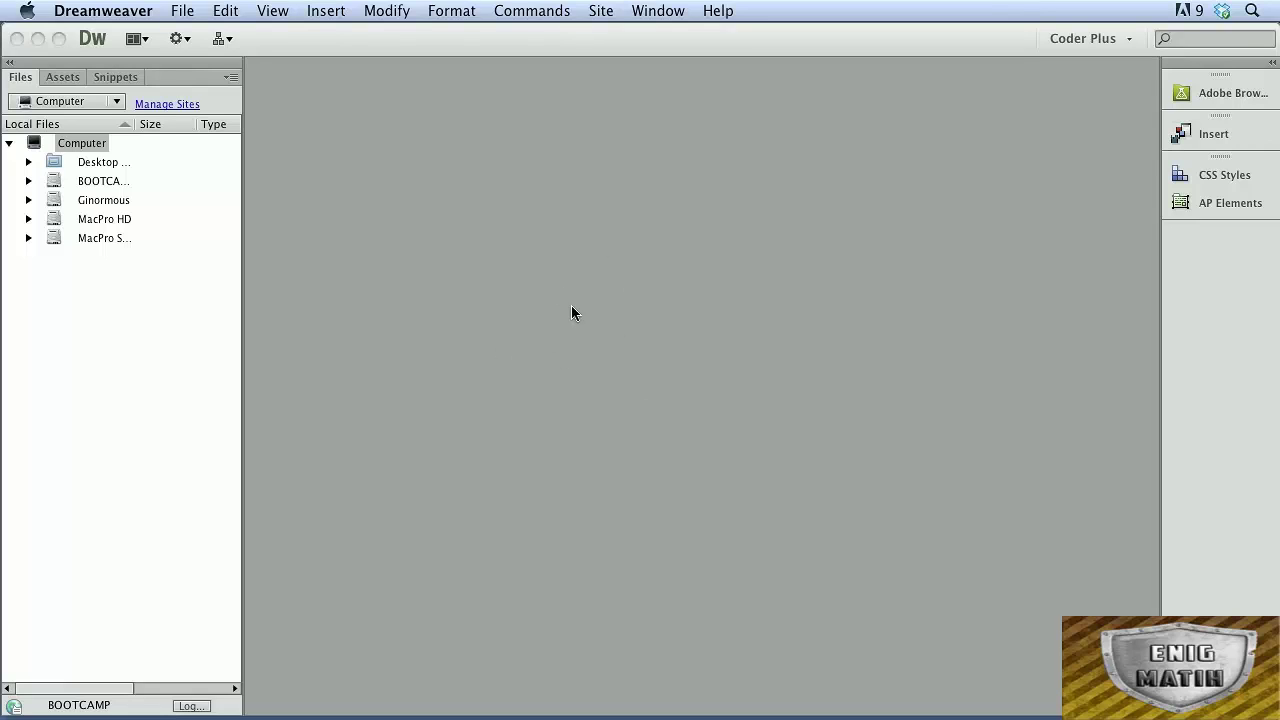
click(1130, 38)
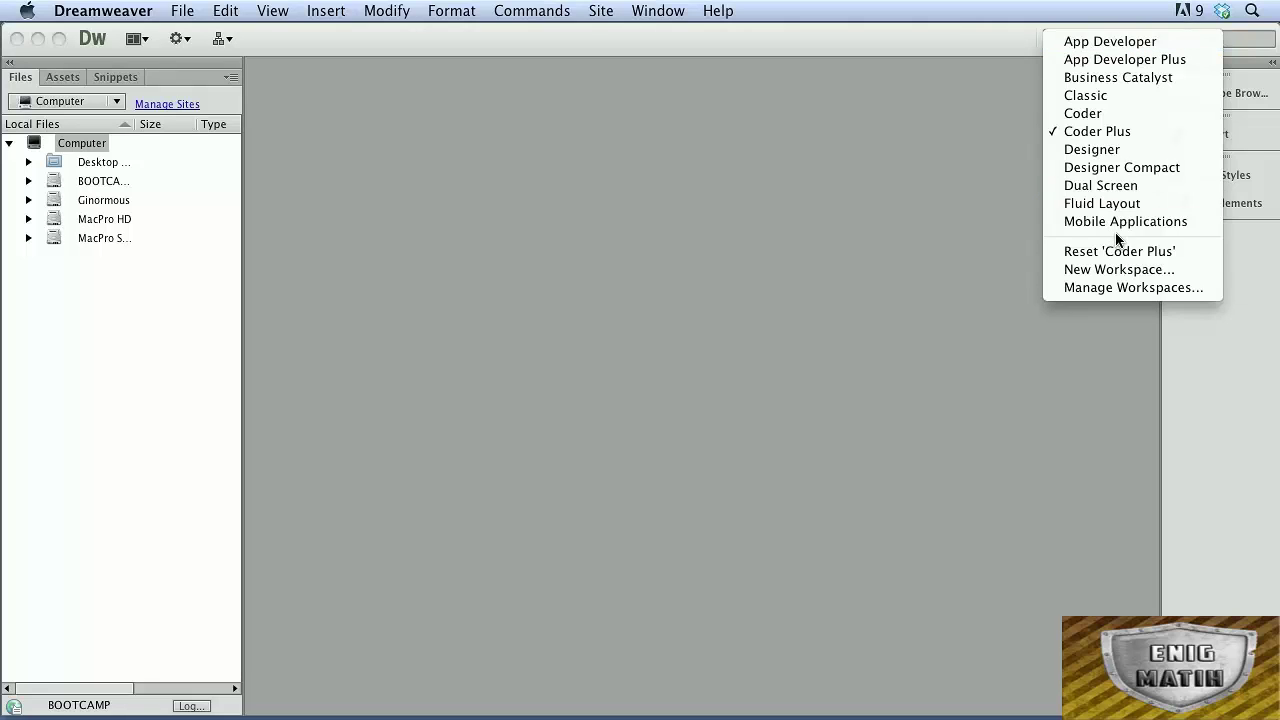
click(1100, 186)
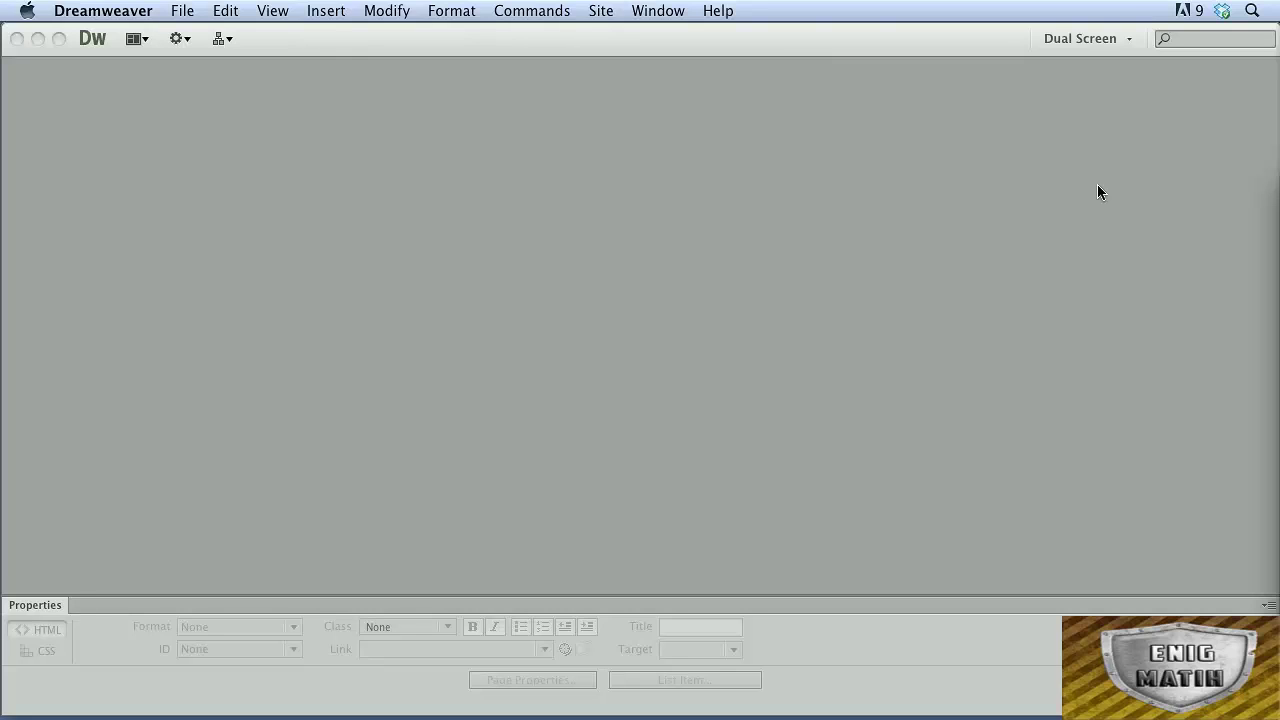
click(1099, 39)
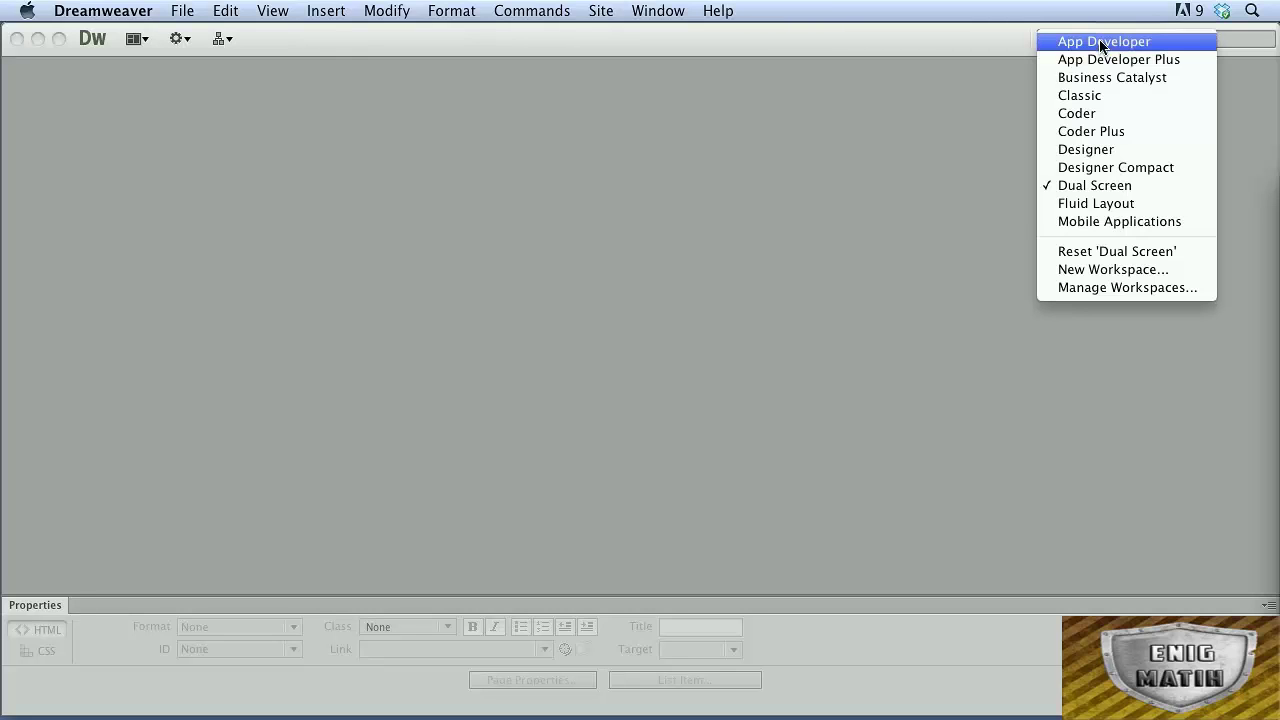
click(1118, 157)
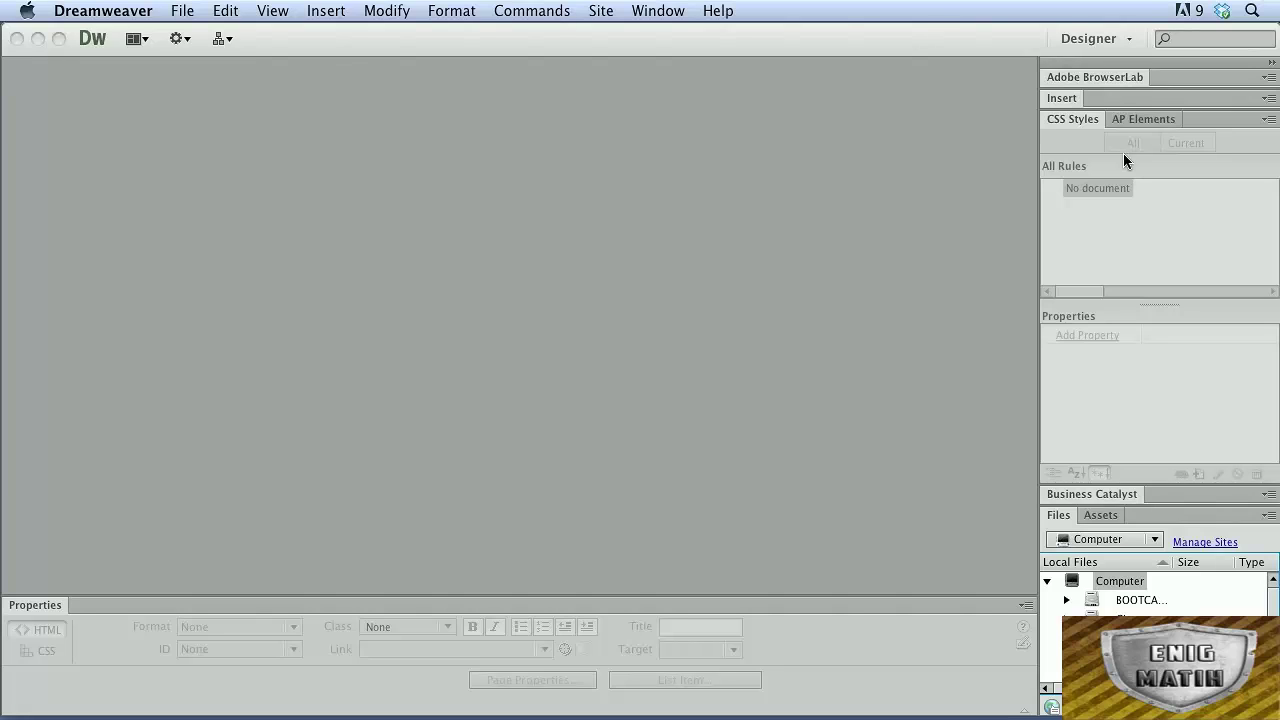
- Collapse the docked panels to icons, and open and close the Adobe BrowserLab panel from its icon
click(1270, 68)
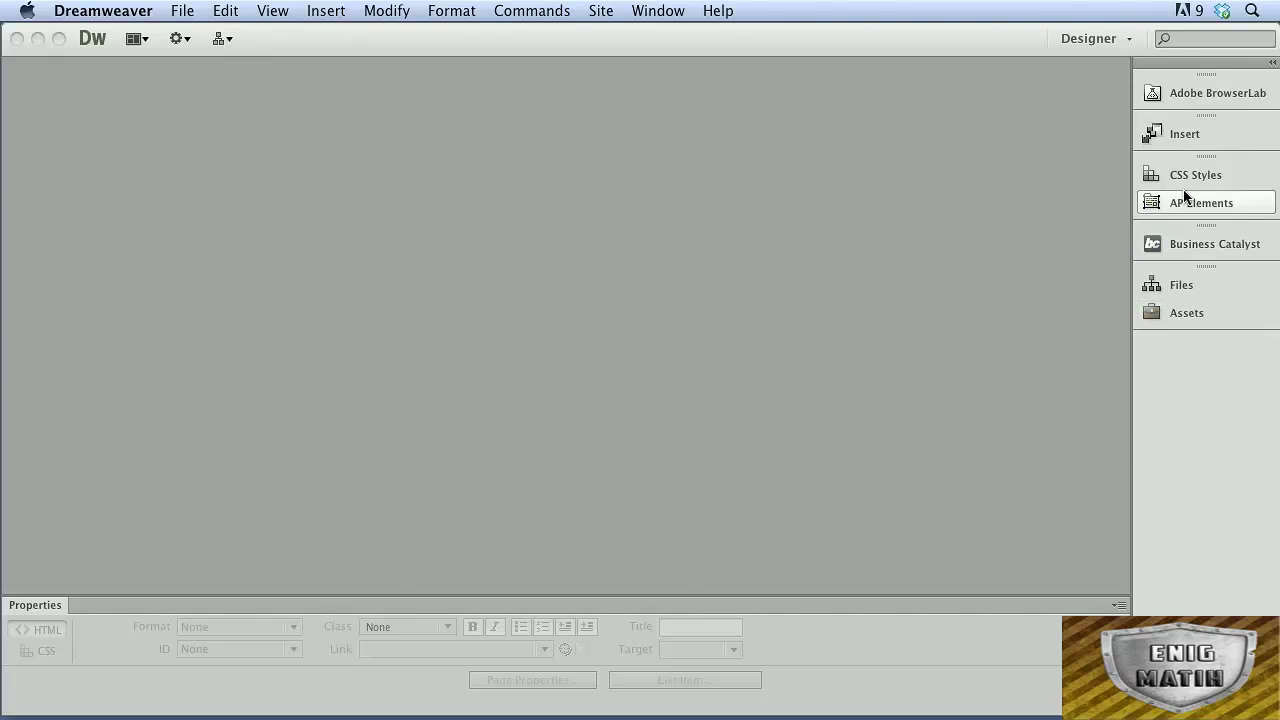
click(1199, 90)
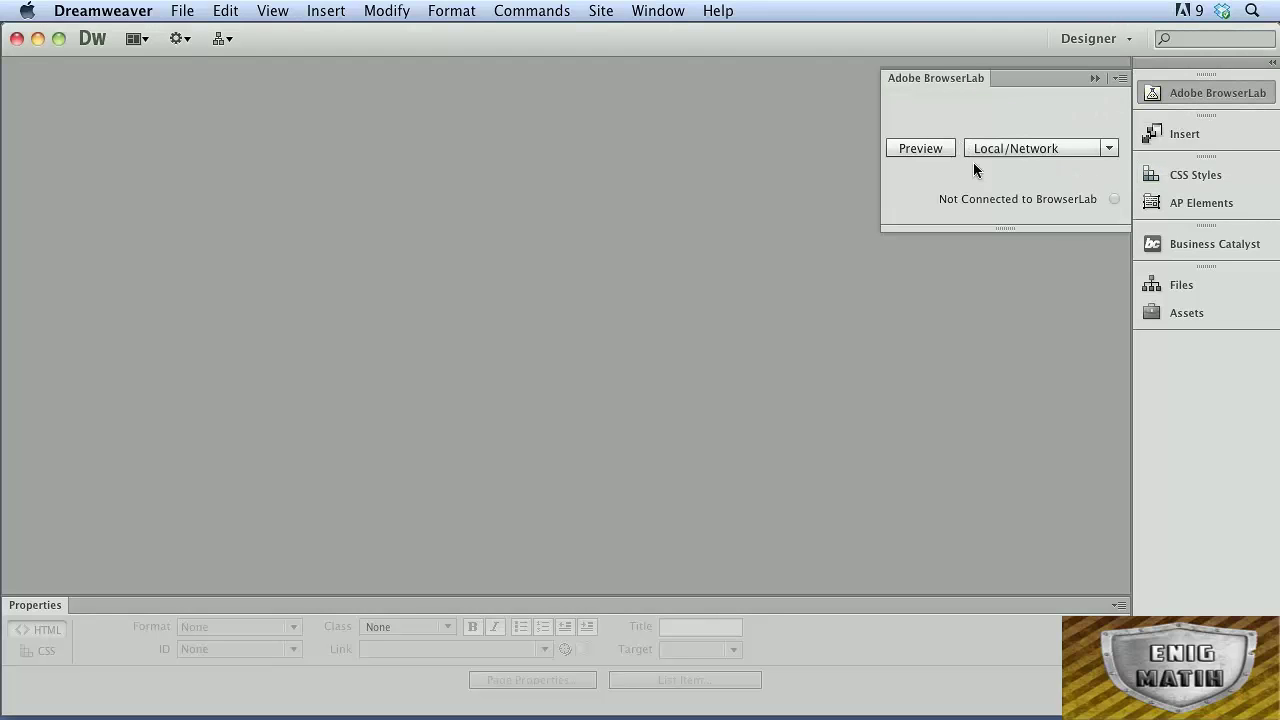
click(1203, 93)
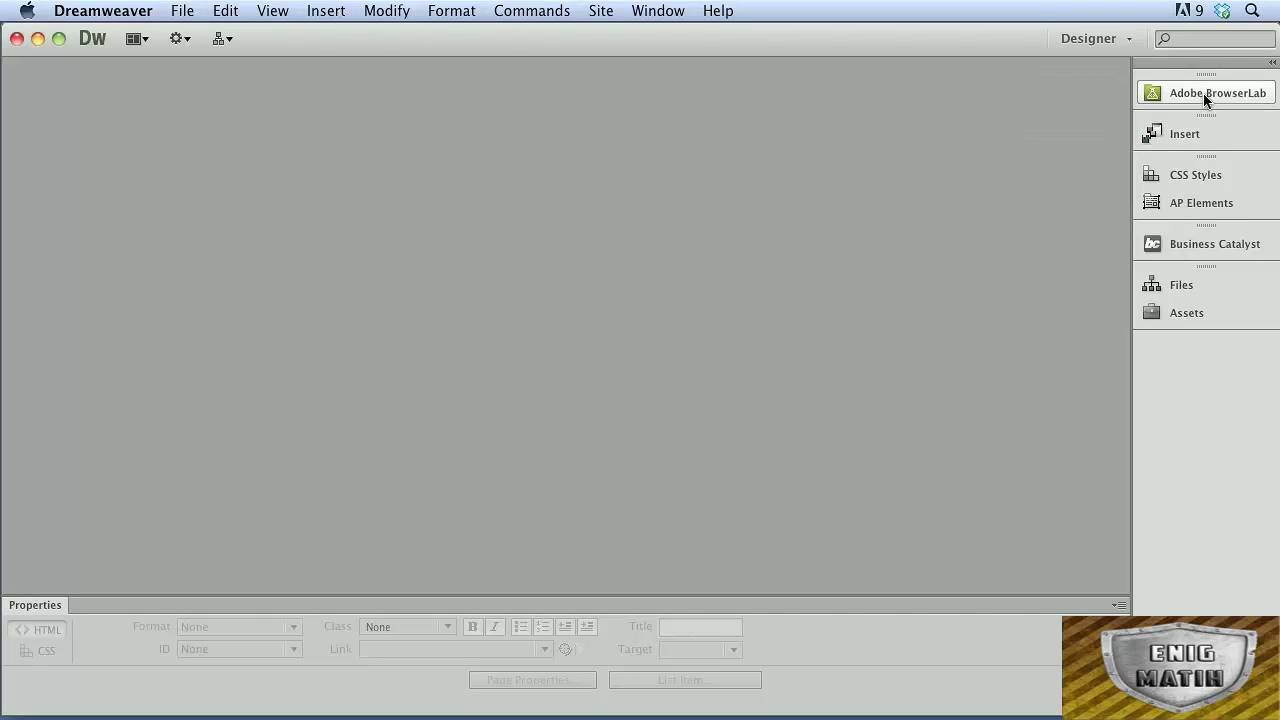
- Open and close the Files panel twice from the collapsed dock, and expand the docked panels again
click(1194, 286)
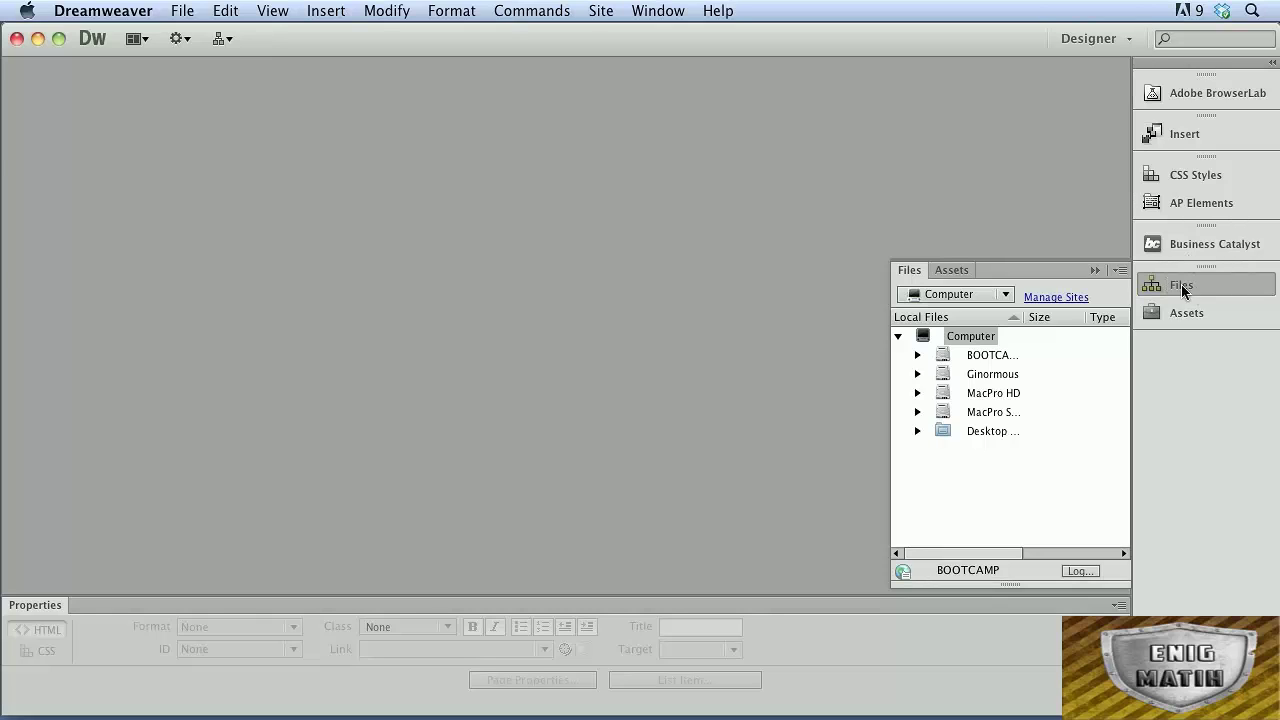
click(916, 270)
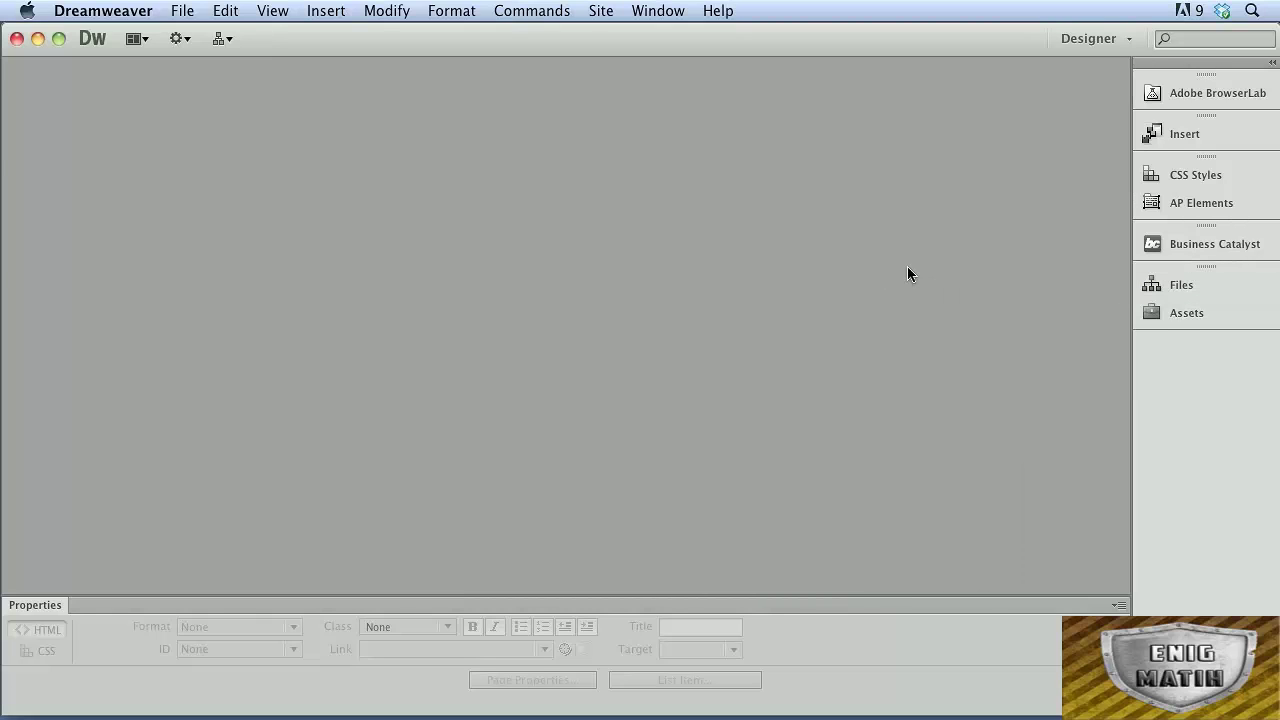
click(1209, 278)
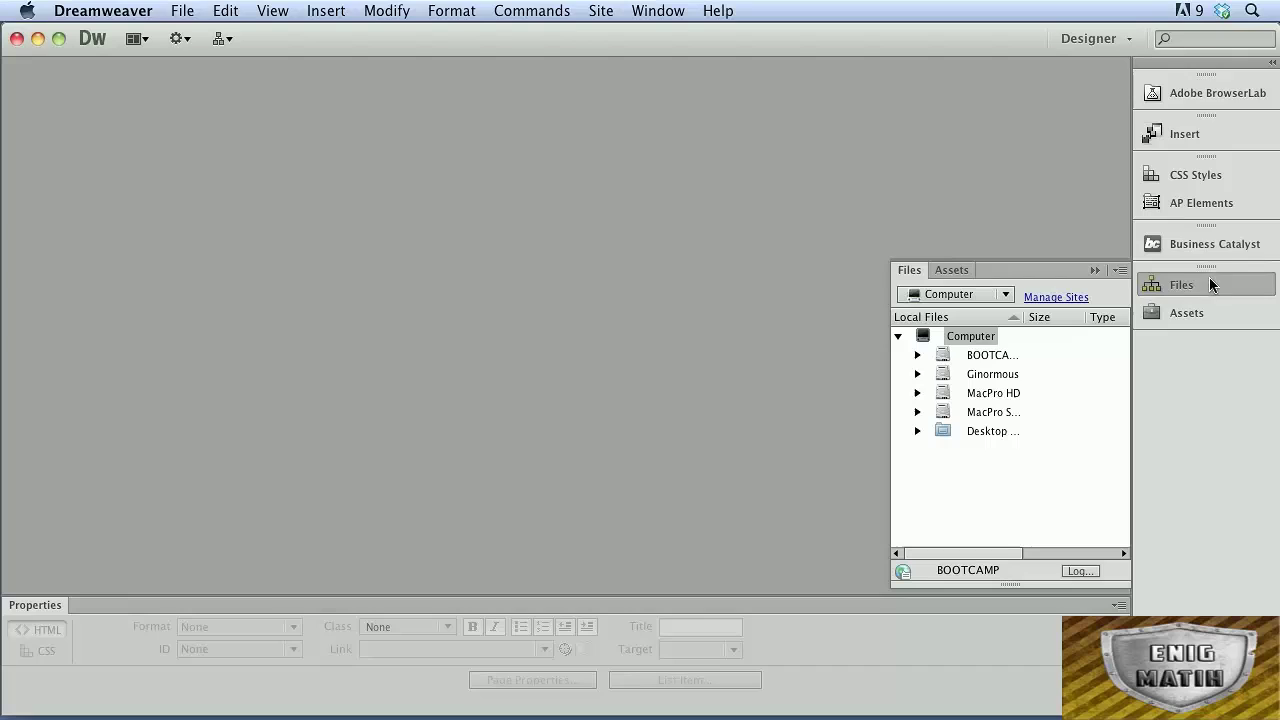
click(913, 269)
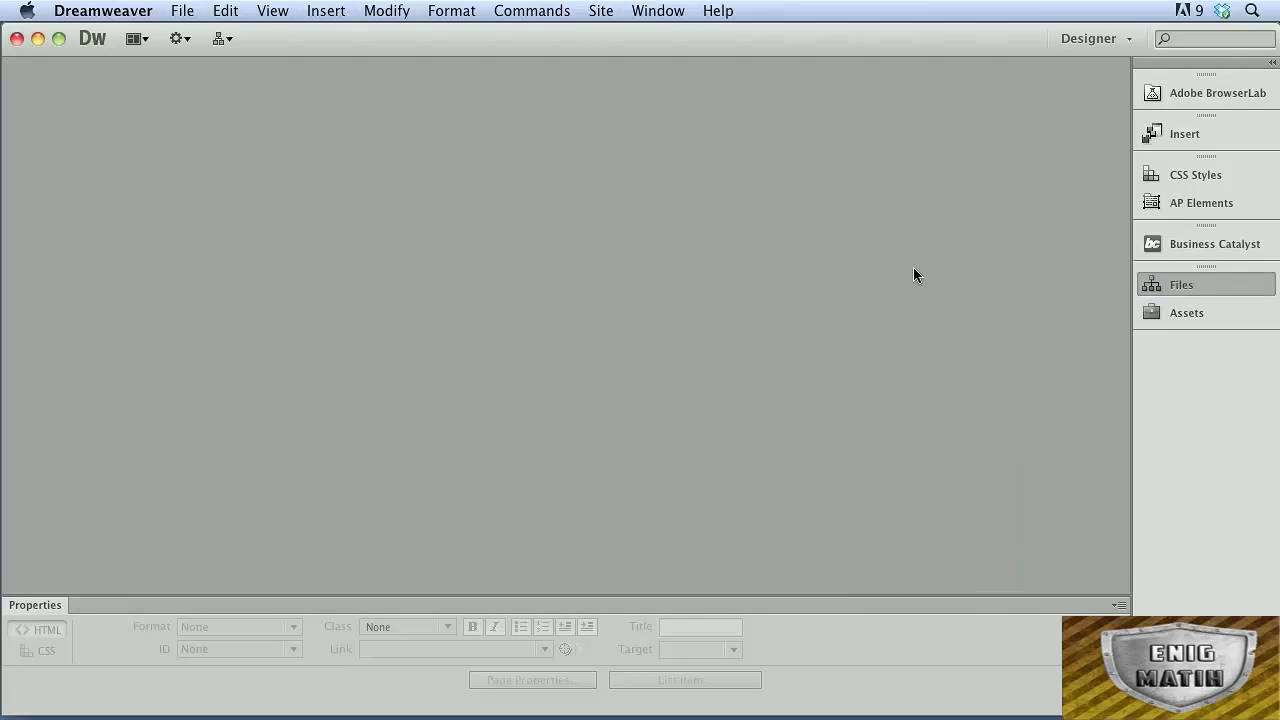
click(1272, 63)
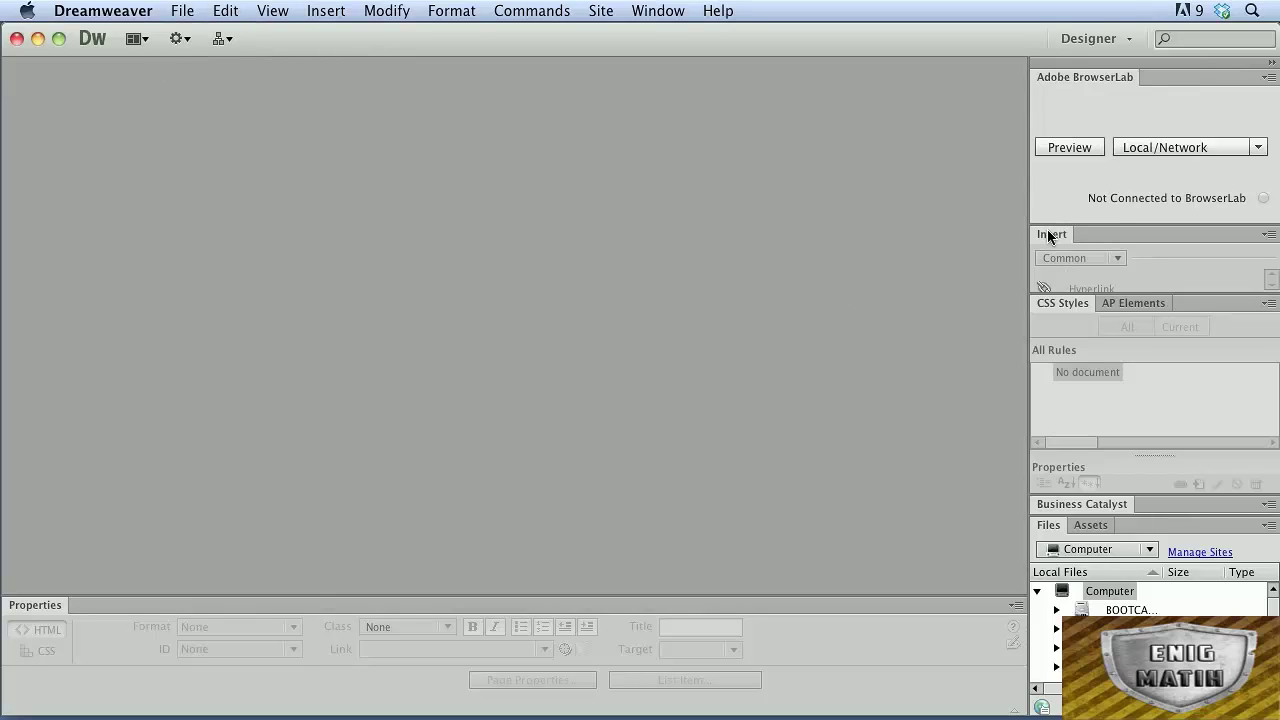
- Undock the Insert panel and dock it as a horizontal bar above the document area
drag(1049, 235, 345, 206)
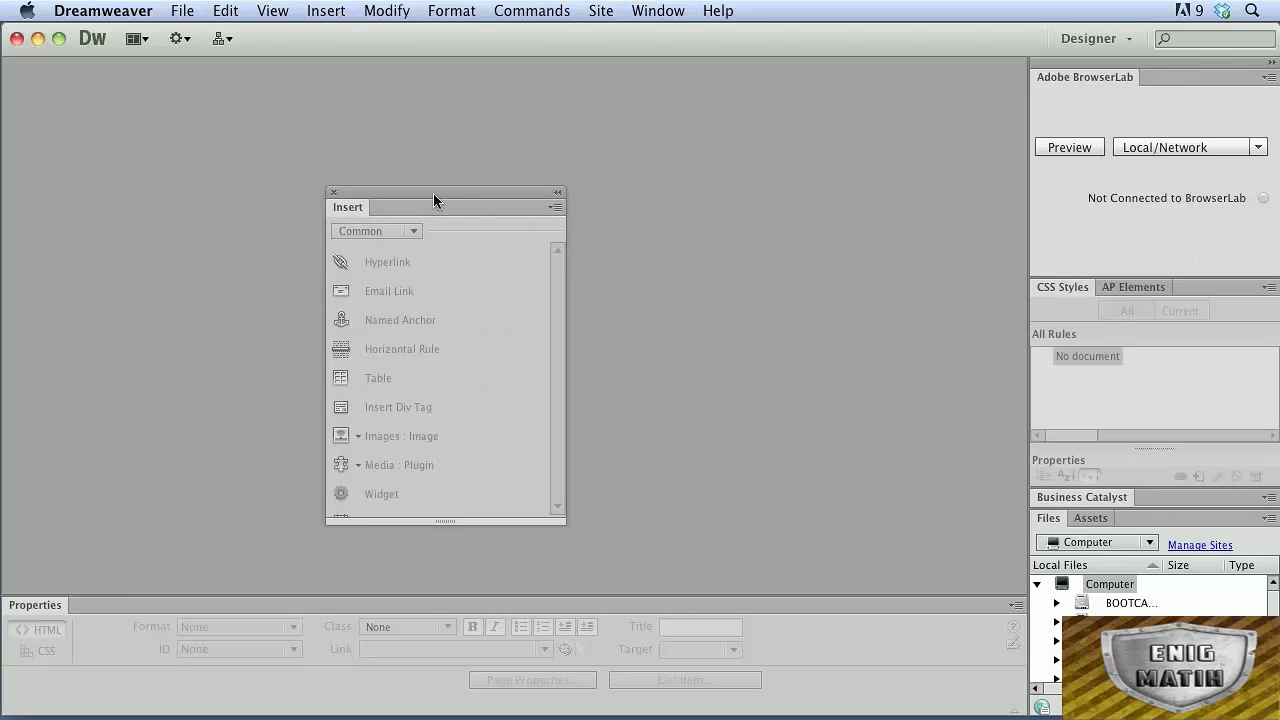
drag(433, 197, 861, 104)
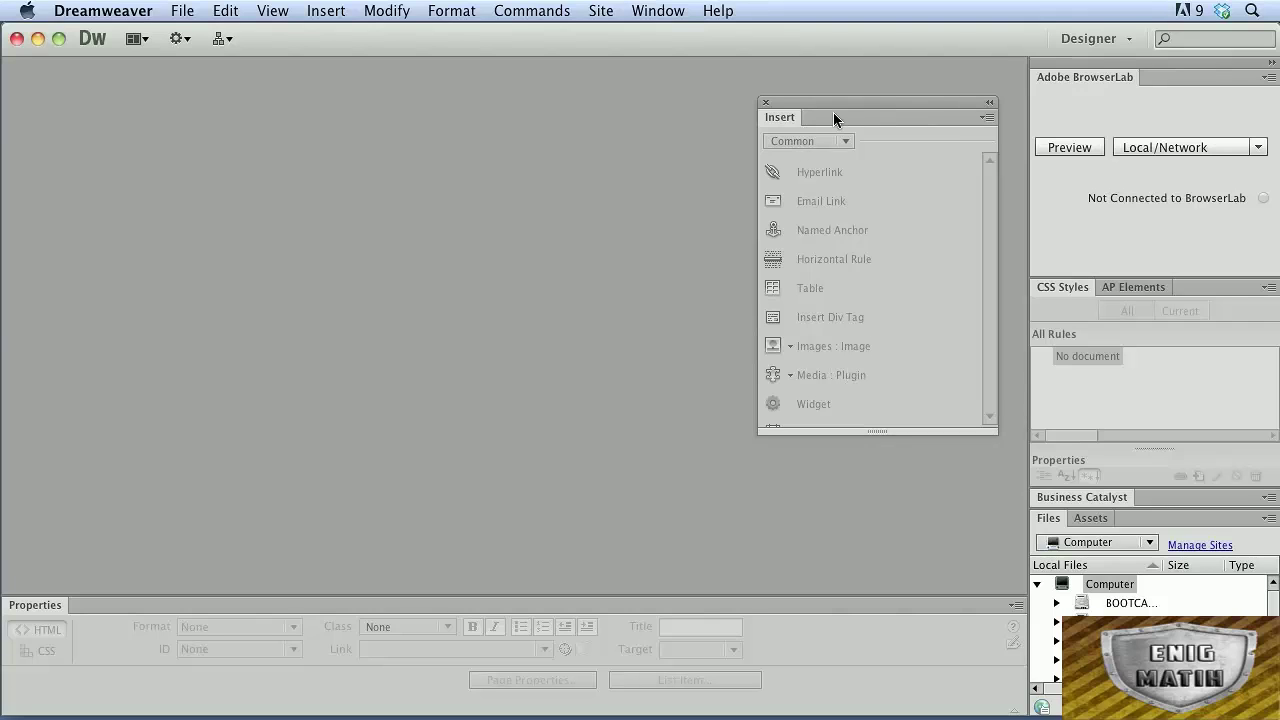
drag(784, 121, 255, 63)
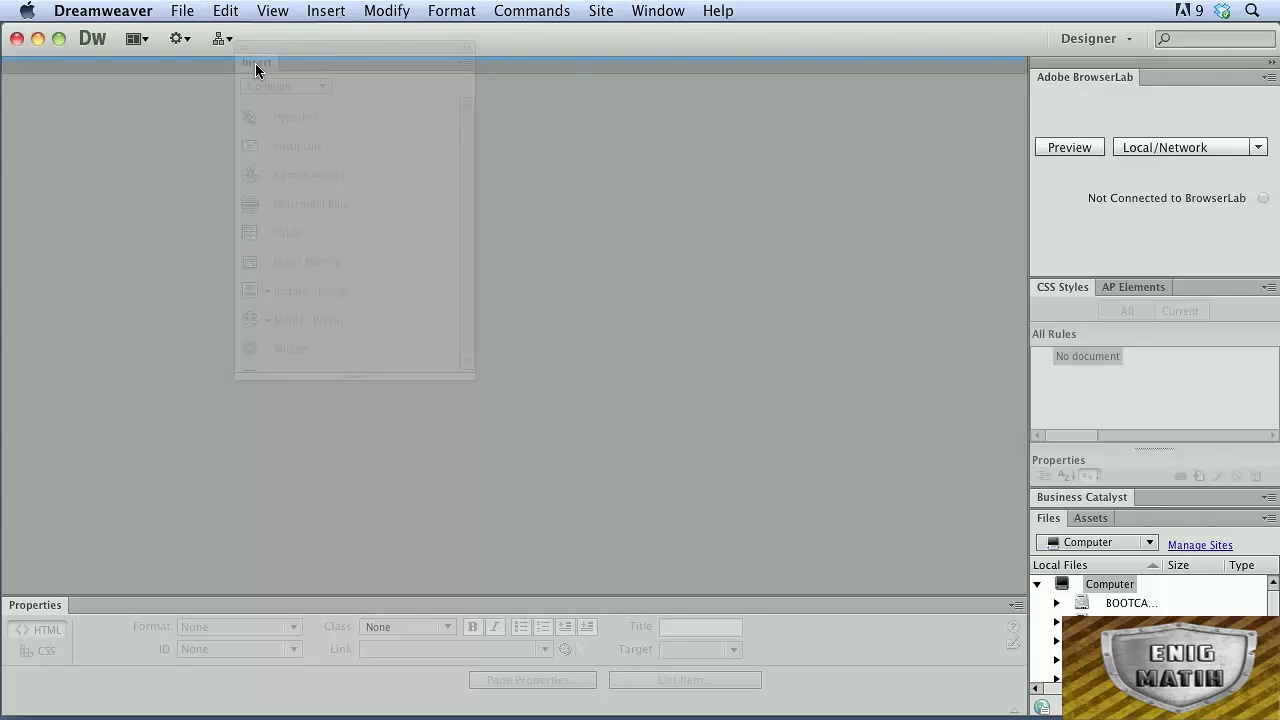
drag(255, 63, 255, 63)
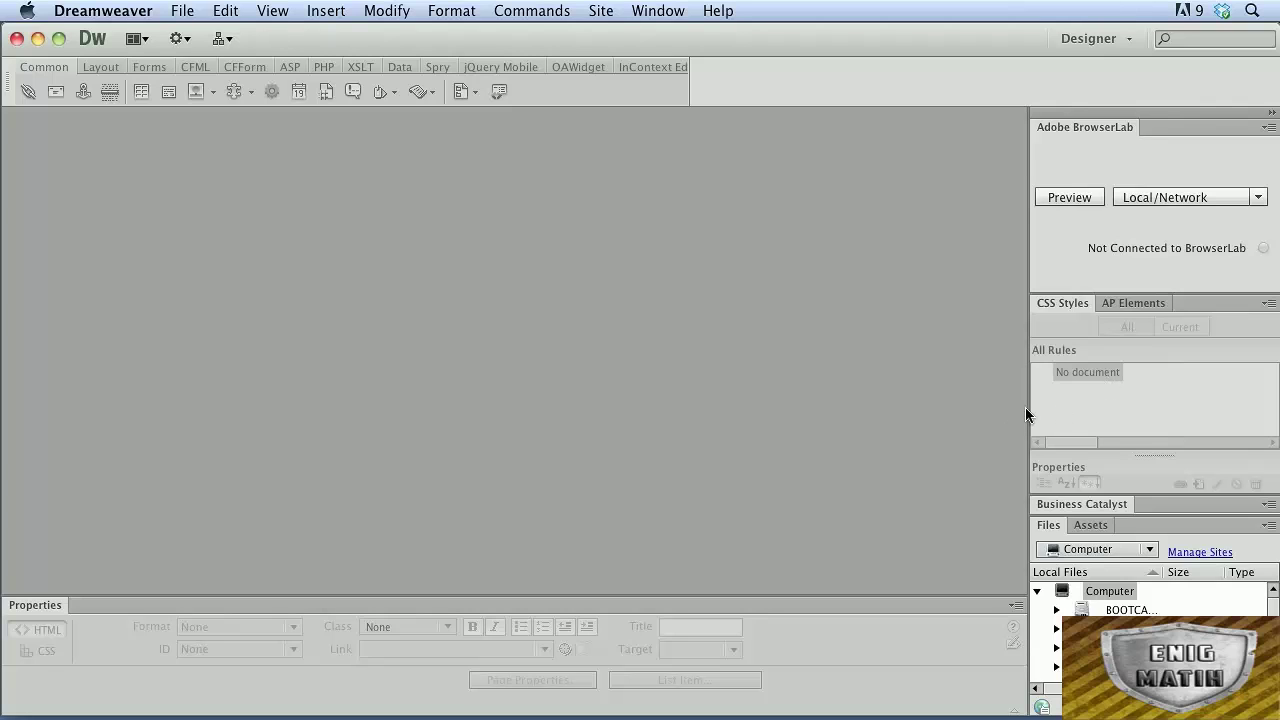
- Show the History panel, and rearrange the dock so that History is collapsed and Files is expanded
click(652, 10)
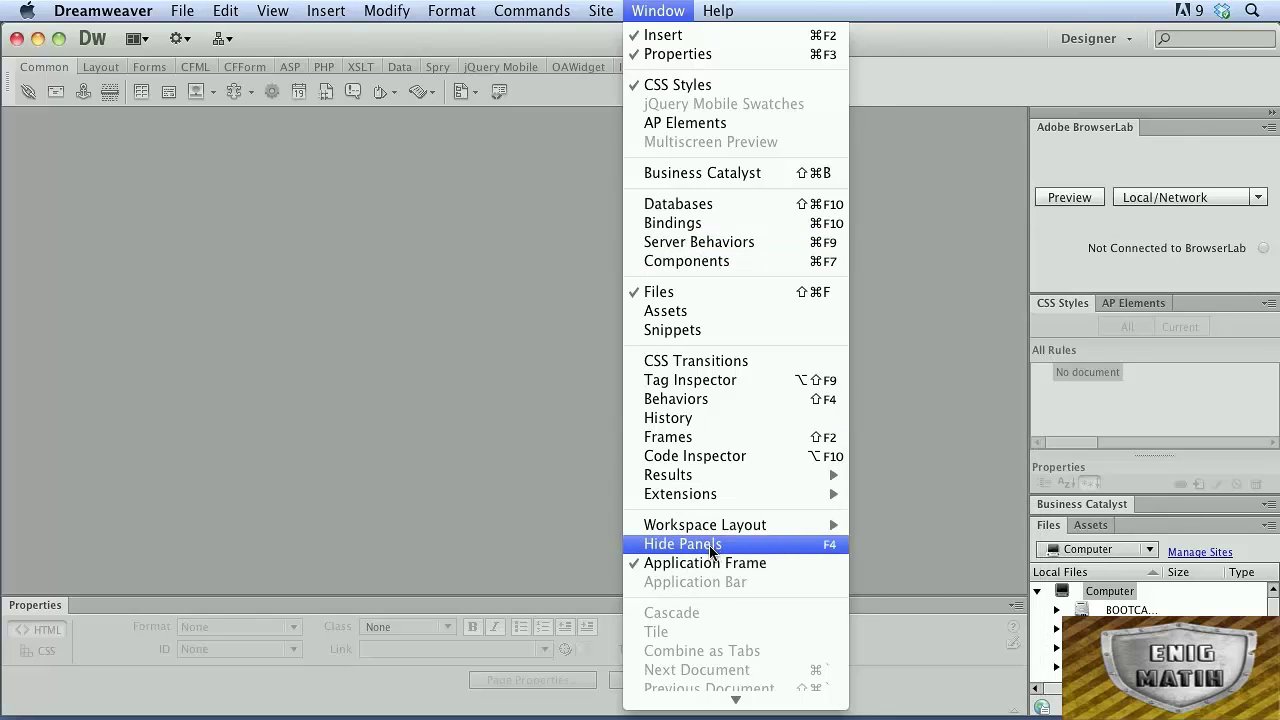
click(673, 420)
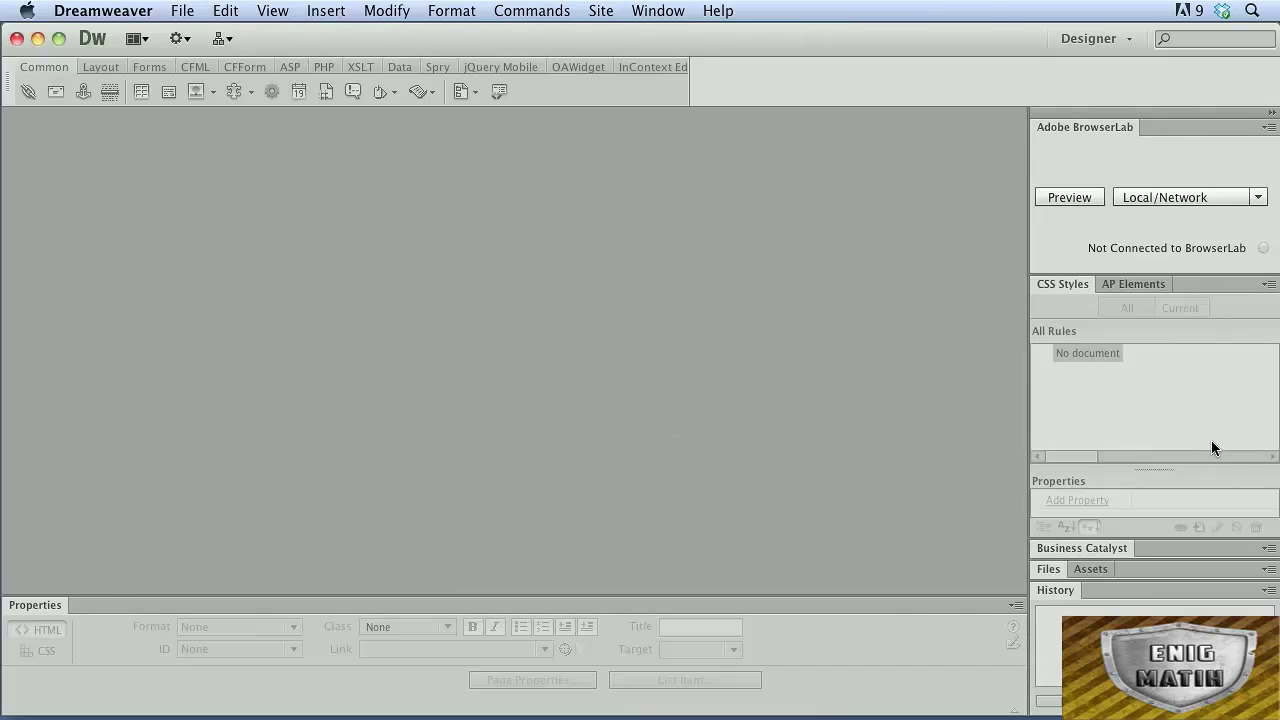
double_click(1055, 591)
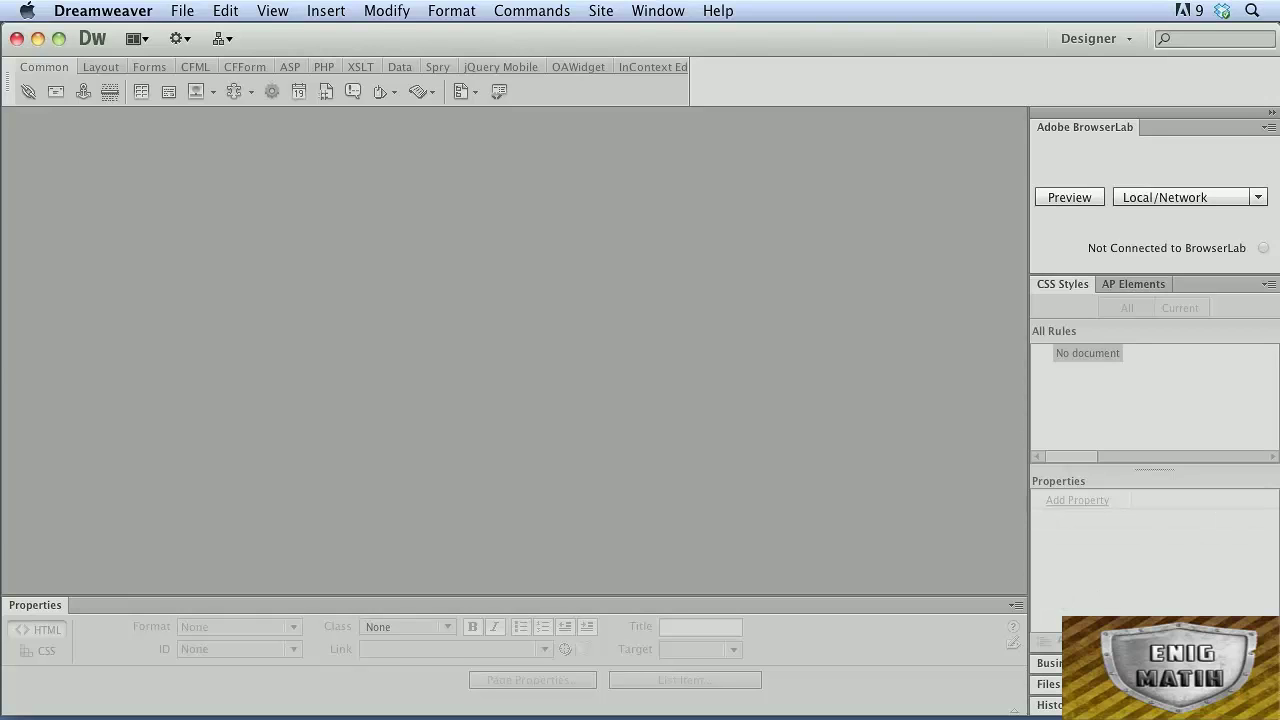
click(1048, 684)
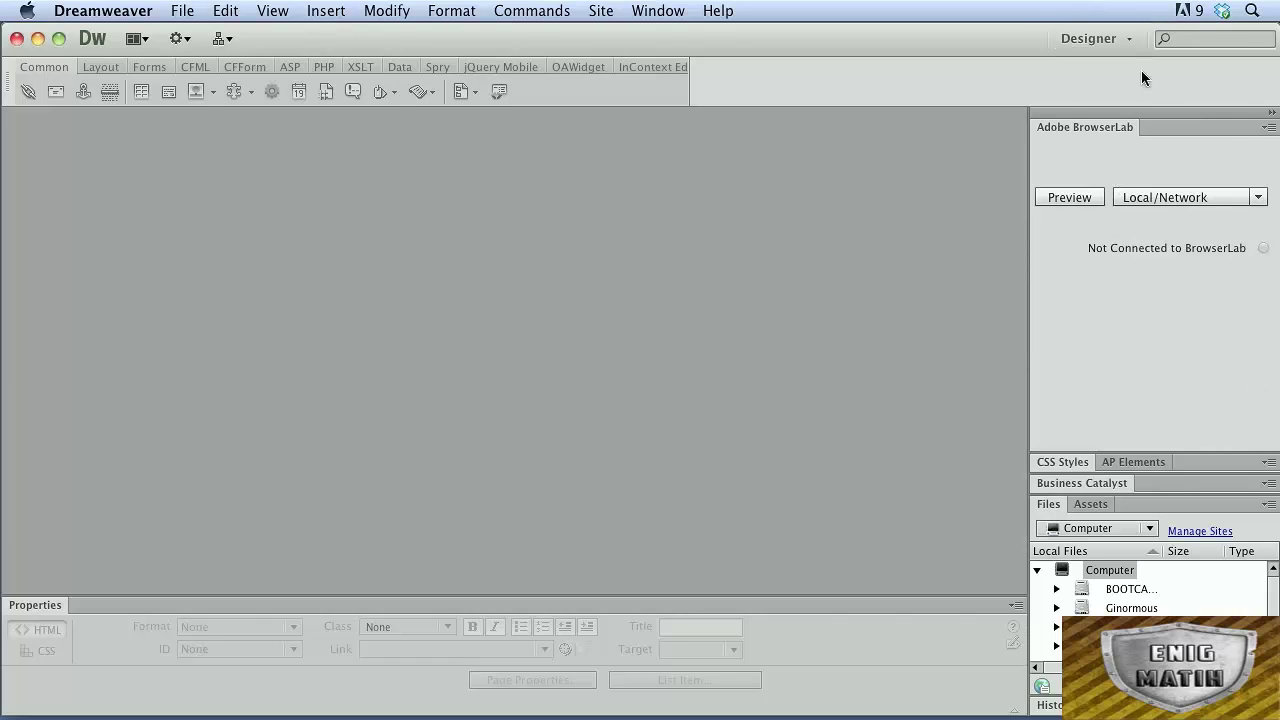
- Save the current panel arrangement as a new workspace named Video2Brain
click(1128, 39)
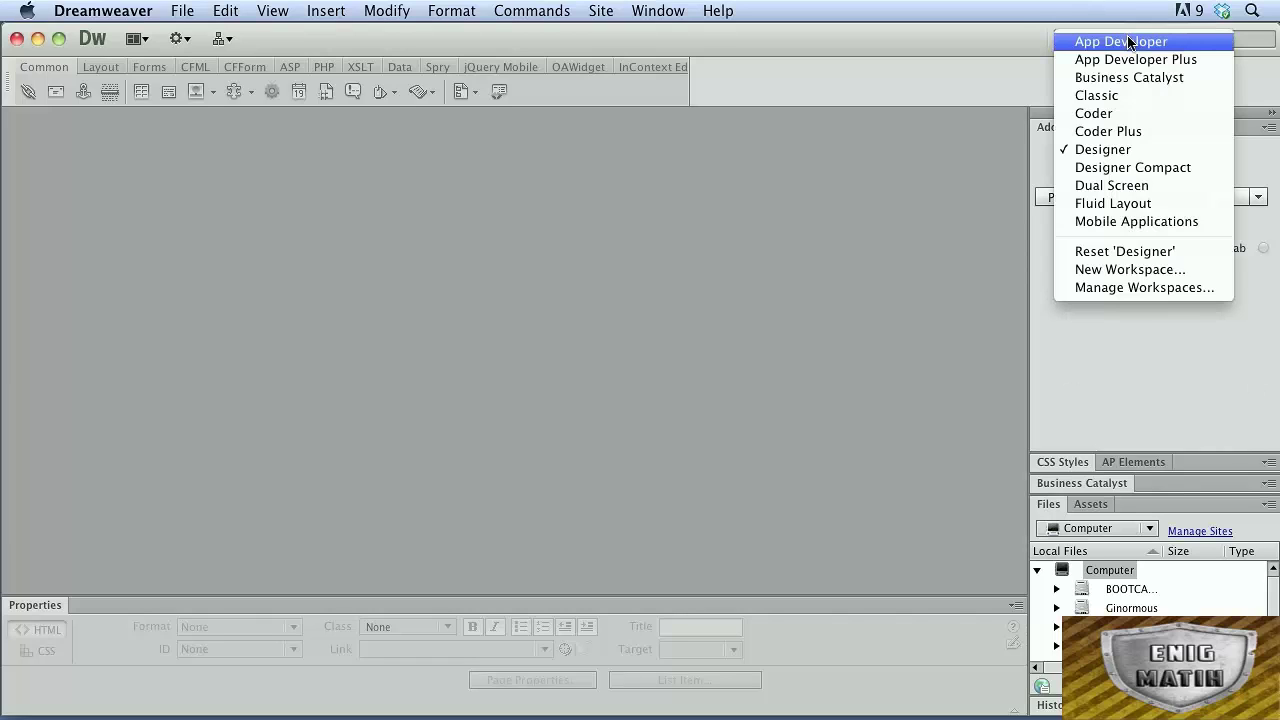
click(1130, 270)
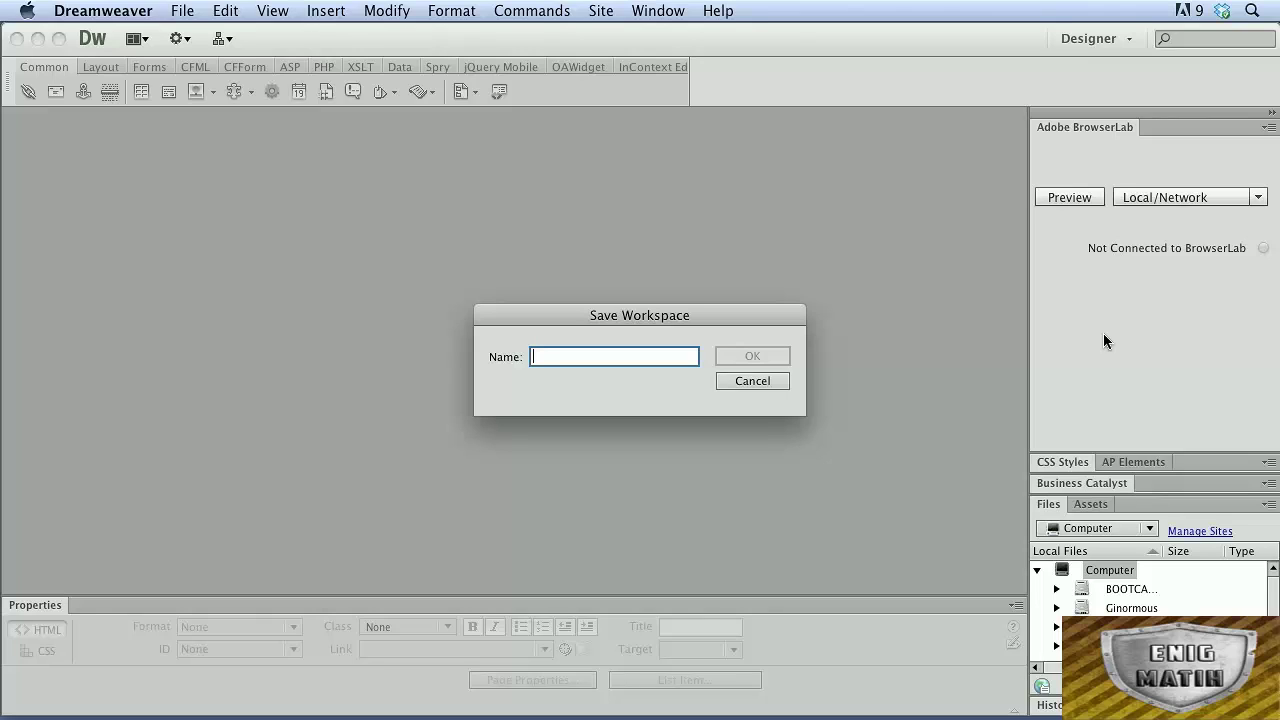
text(Vide)
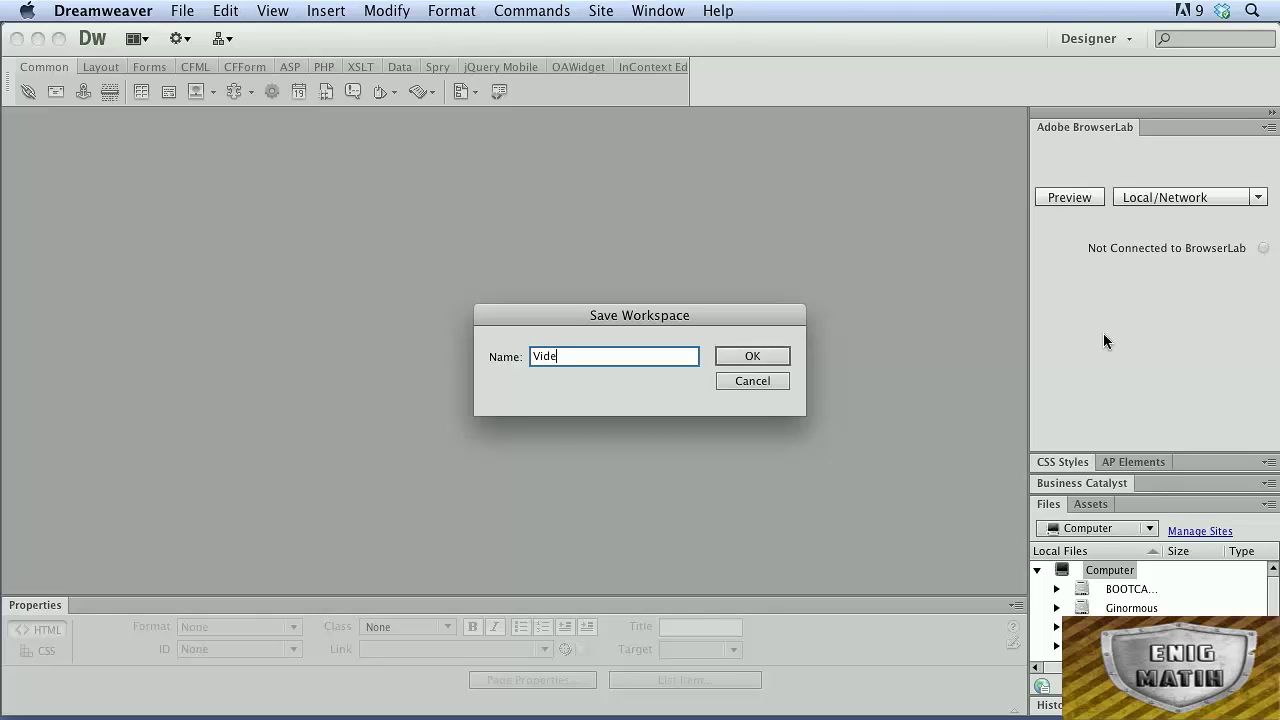
text(o2Brain)
click(740, 356)
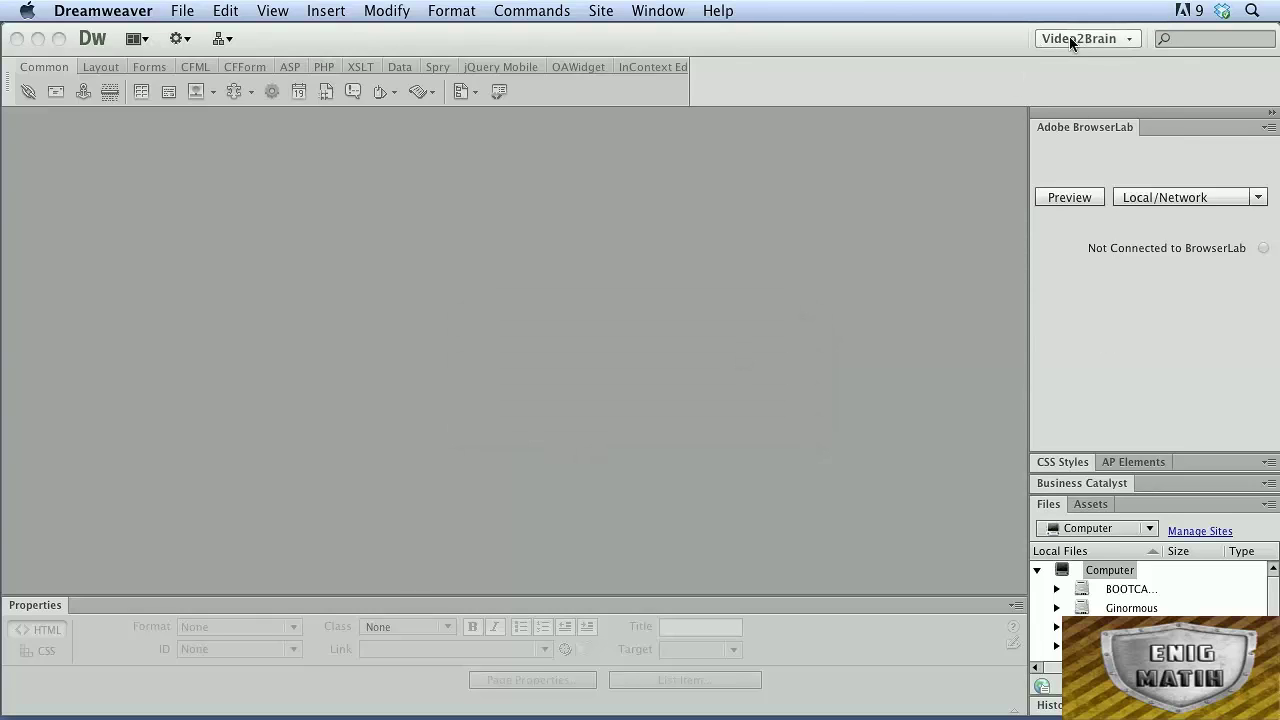
- Switch to the Designer workspace and back to the saved Video2Brain workspace to compare their layouts
click(1131, 38)
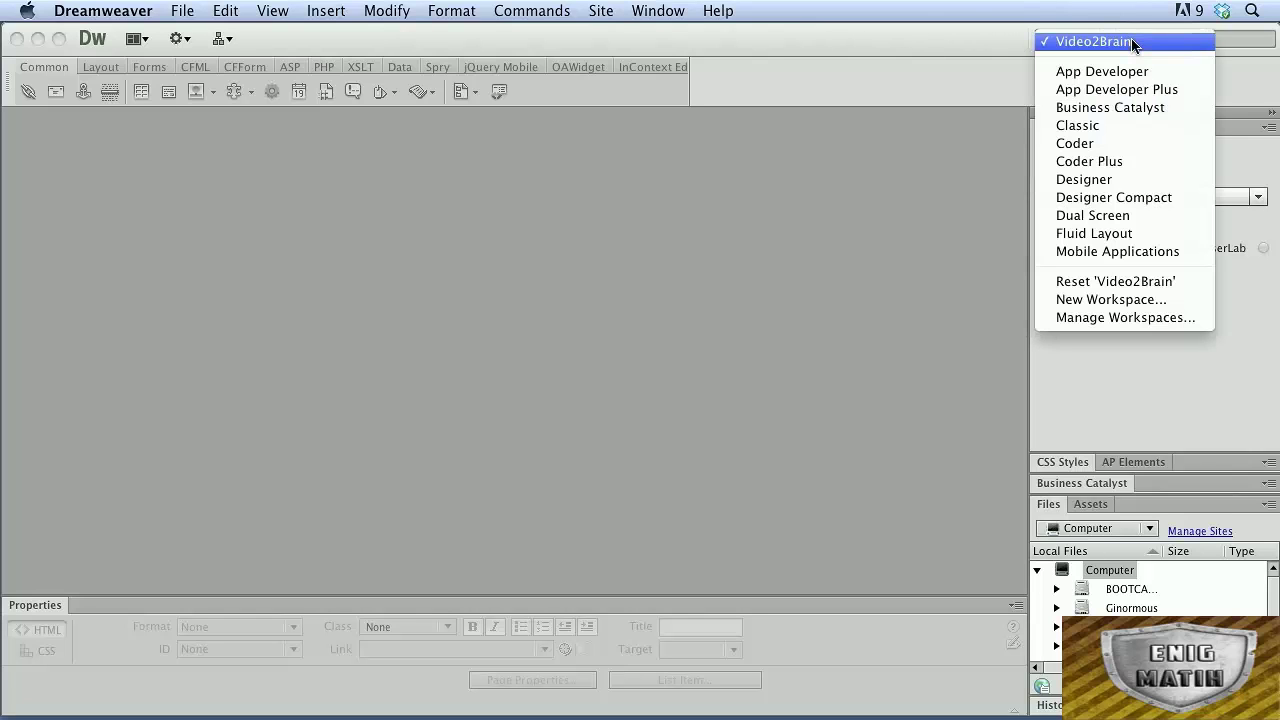
click(1127, 178)
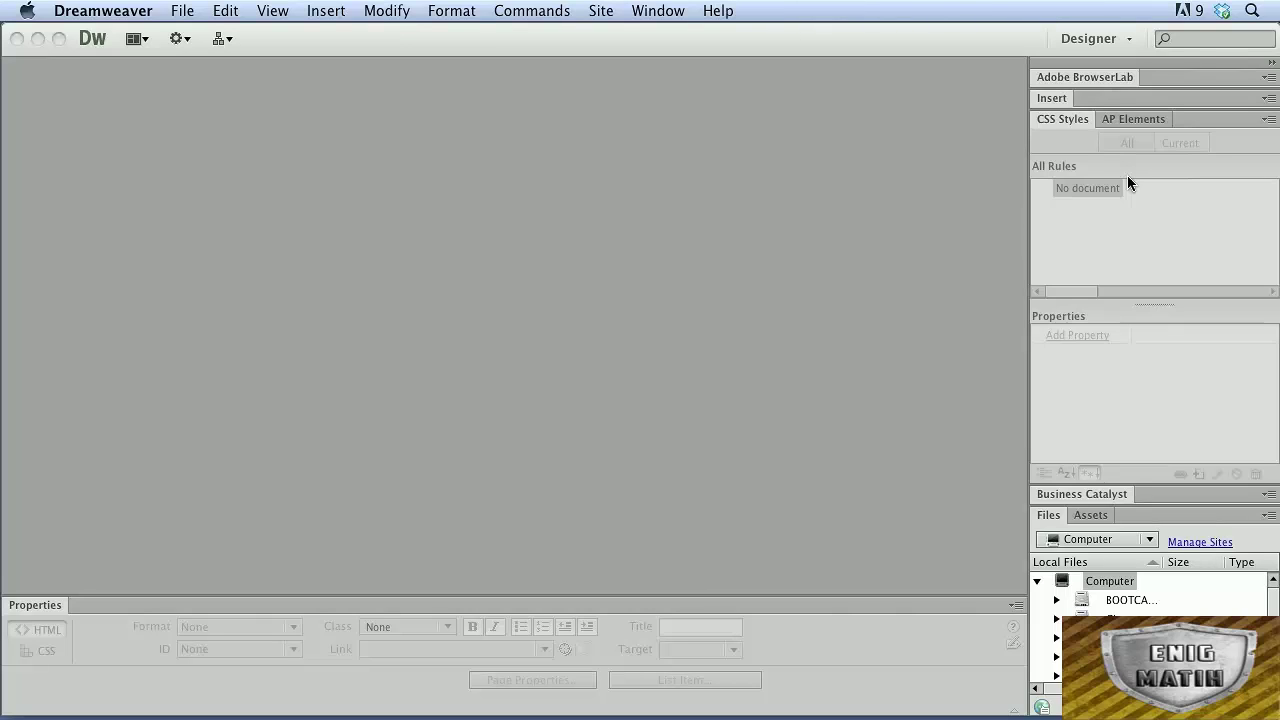
click(1095, 40)
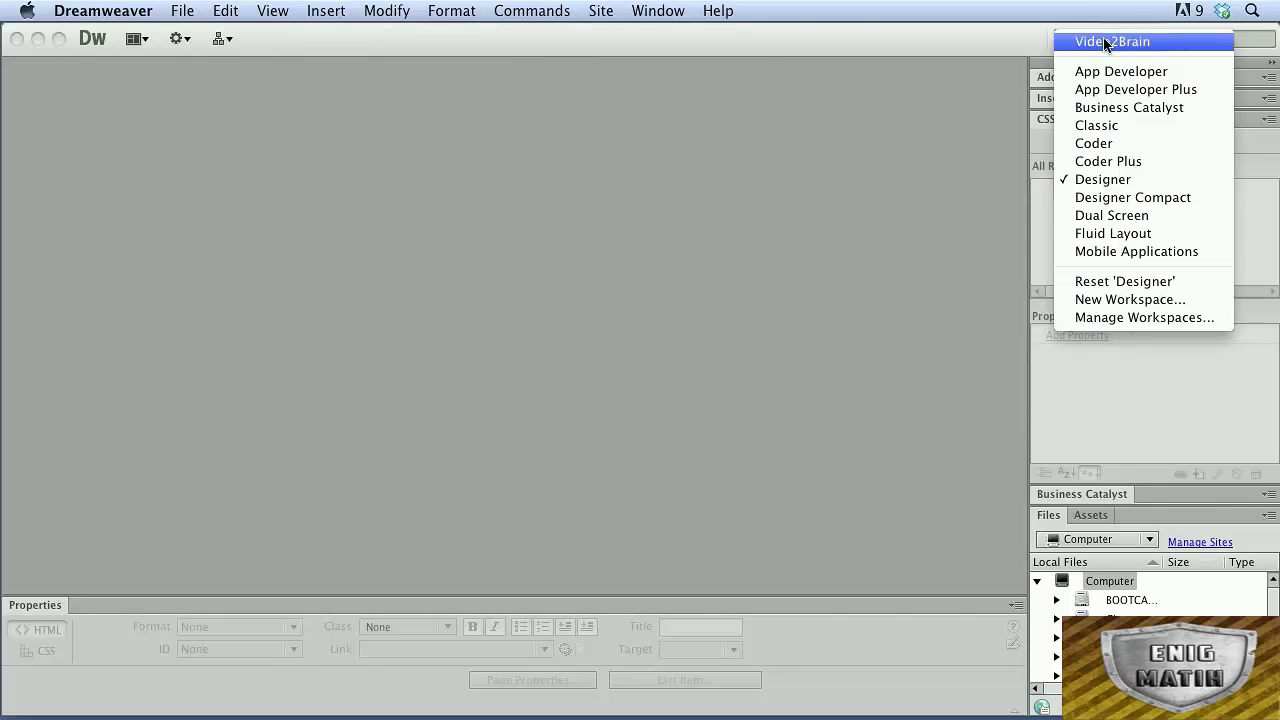
click(1105, 42)
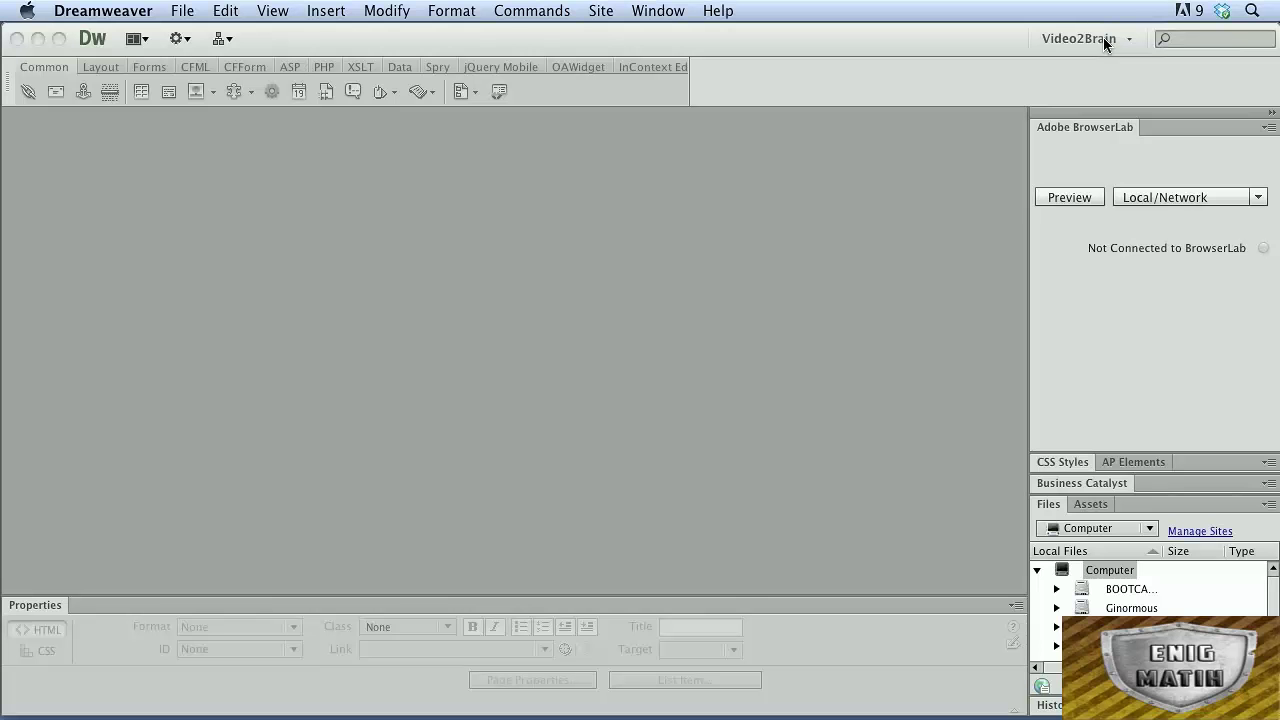